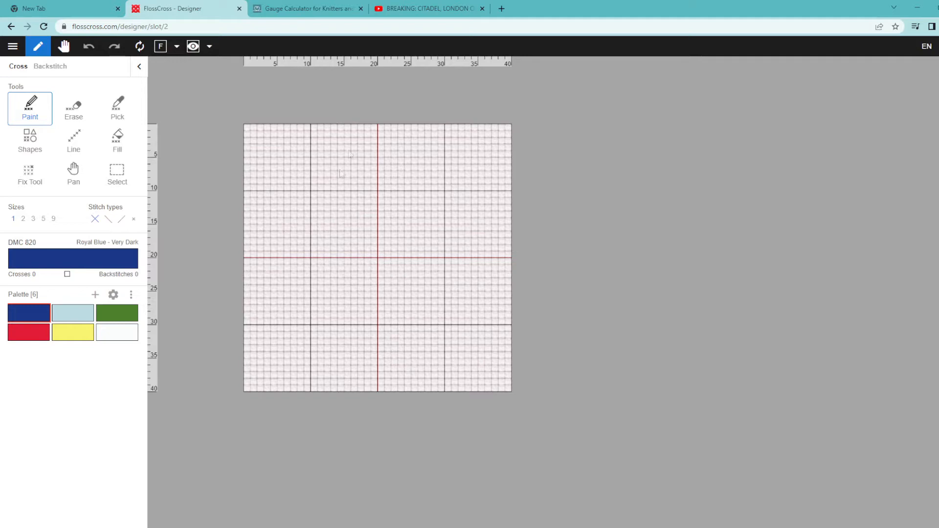
# - Examine the blank chart's main menu, view mode, render modes and visibility options
pyautogui.moveTo(368, 239)
pyautogui.mouseDown()
pyautogui.moveTo(381, 249)
pyautogui.moveTo(318, 276)
pyautogui.mouseUp()
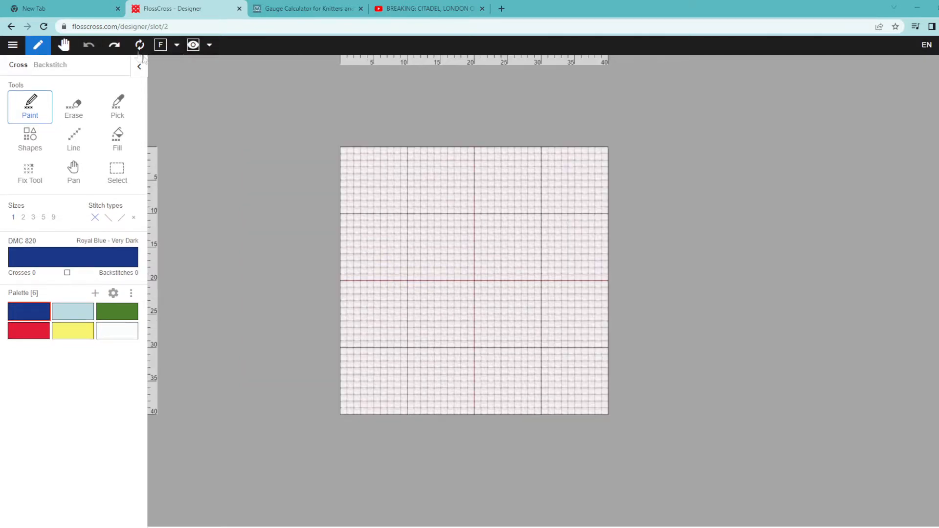
pyautogui.click(13, 45)
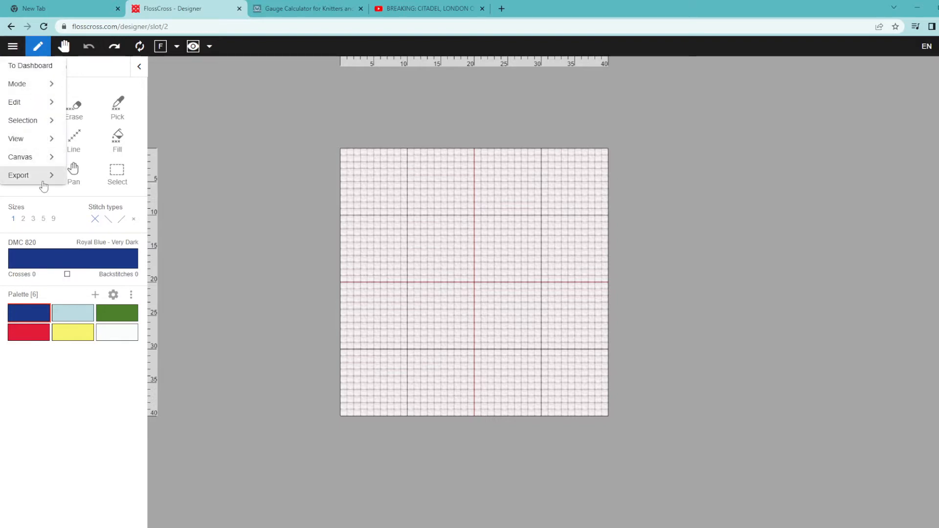
pyautogui.click(65, 48)
pyautogui.moveTo(313, 163); pyautogui.dragTo(350, 154)
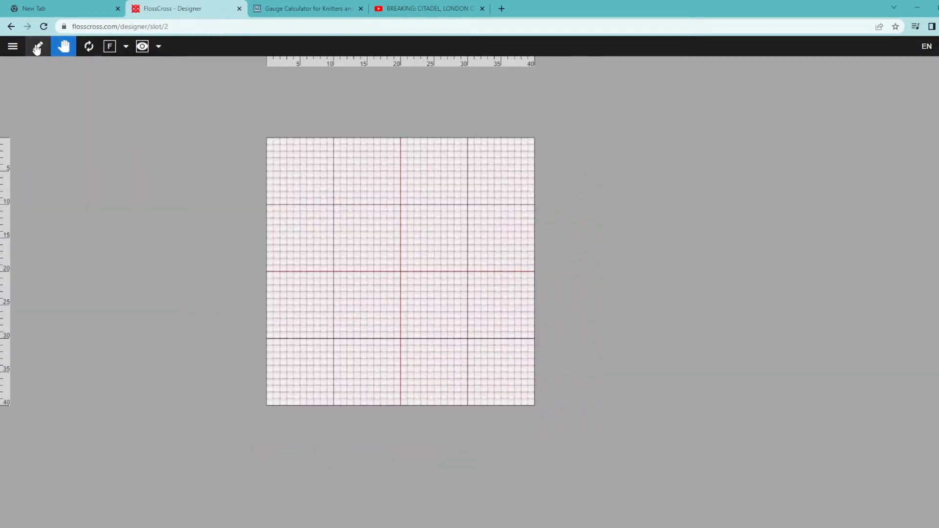
pyautogui.click(37, 47)
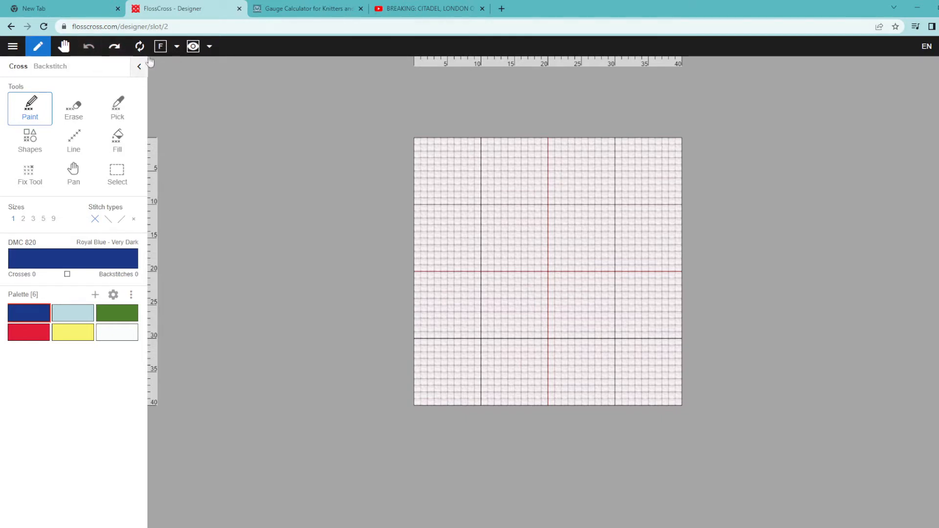
pyautogui.click(177, 47)
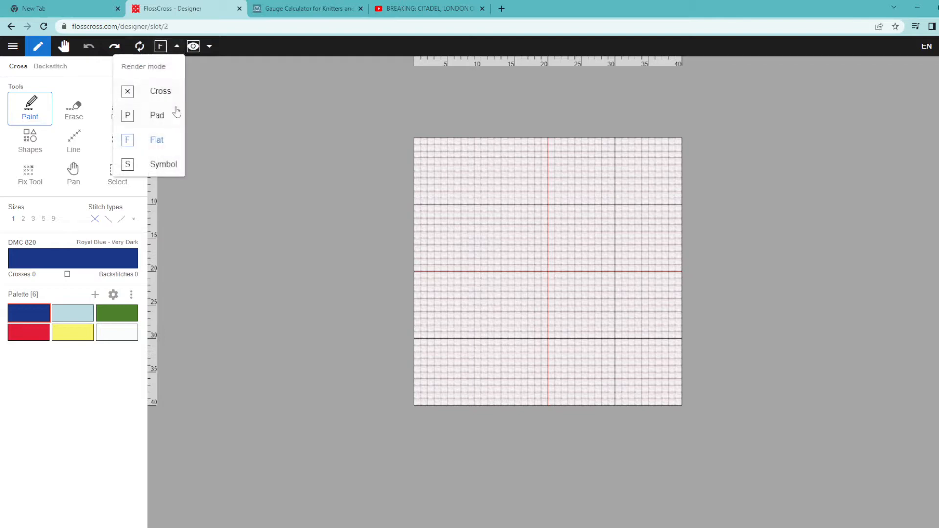
pyautogui.click(209, 46)
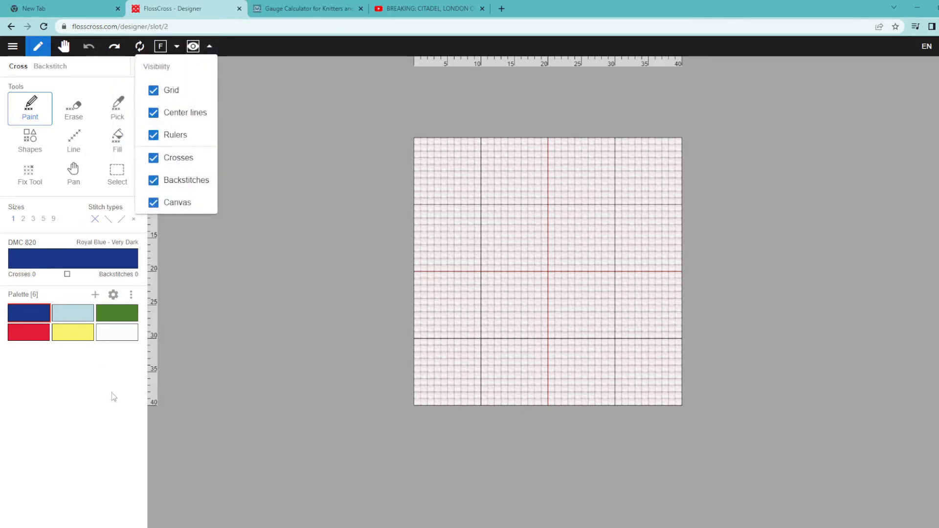
pyautogui.click(176, 46)
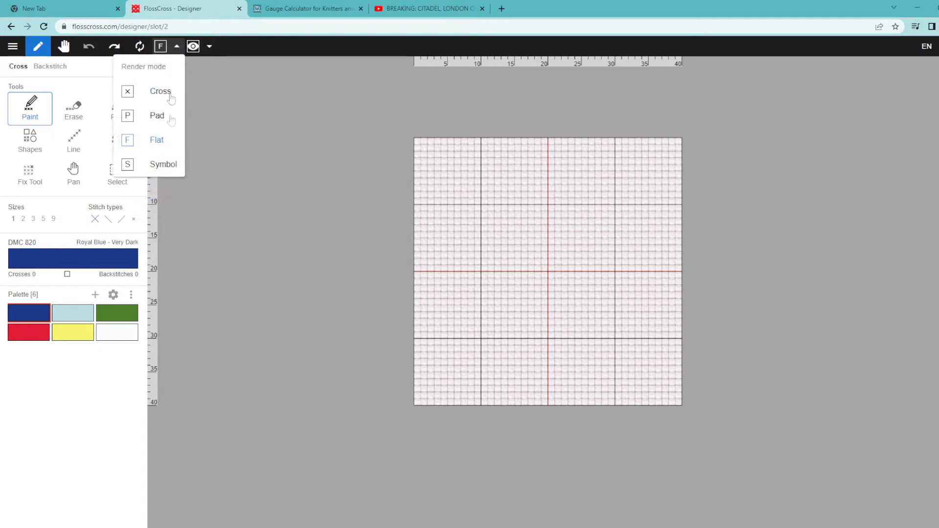
pyautogui.click(108, 378)
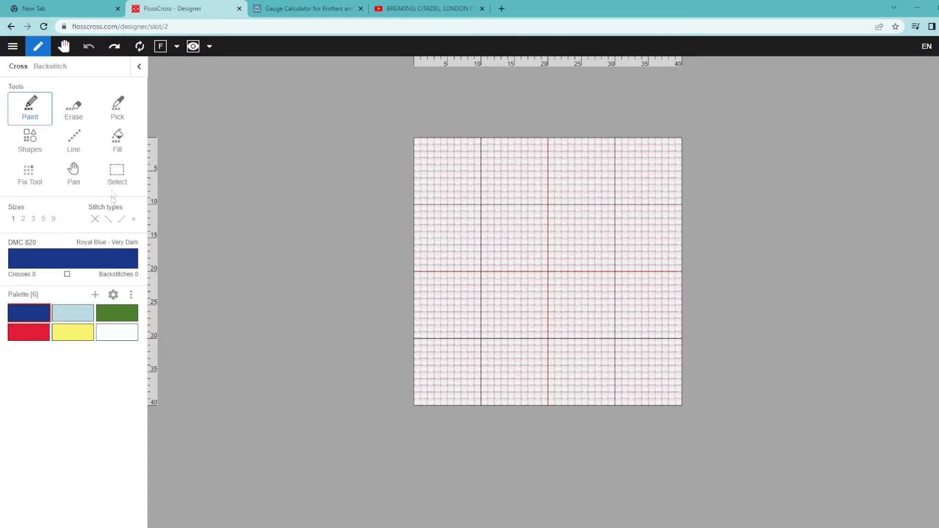
# - Replace the royal blue thread with DMC 550 Violet - Very Dark, and recolour the light blue, green and yellow swatches orange, blue and black
pyautogui.rightClick(94, 265)
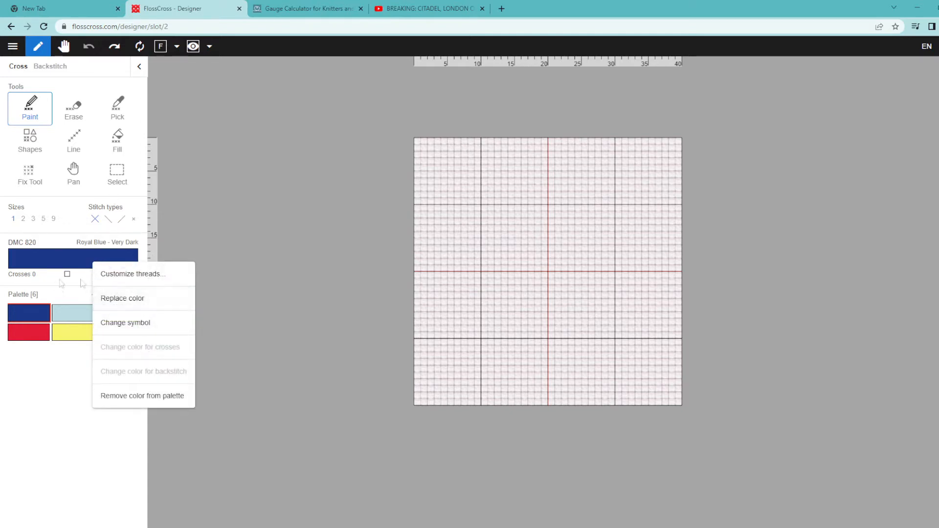
pyautogui.click(130, 308)
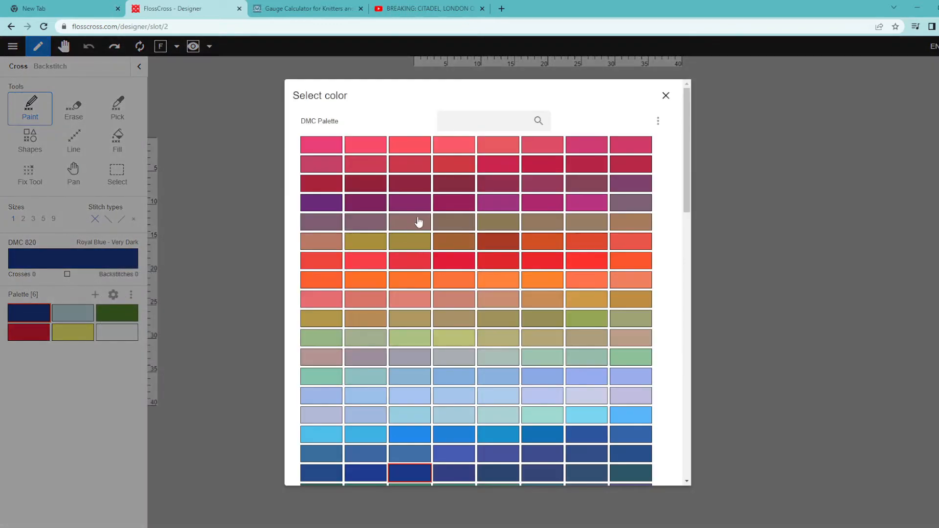
pyautogui.click(317, 191)
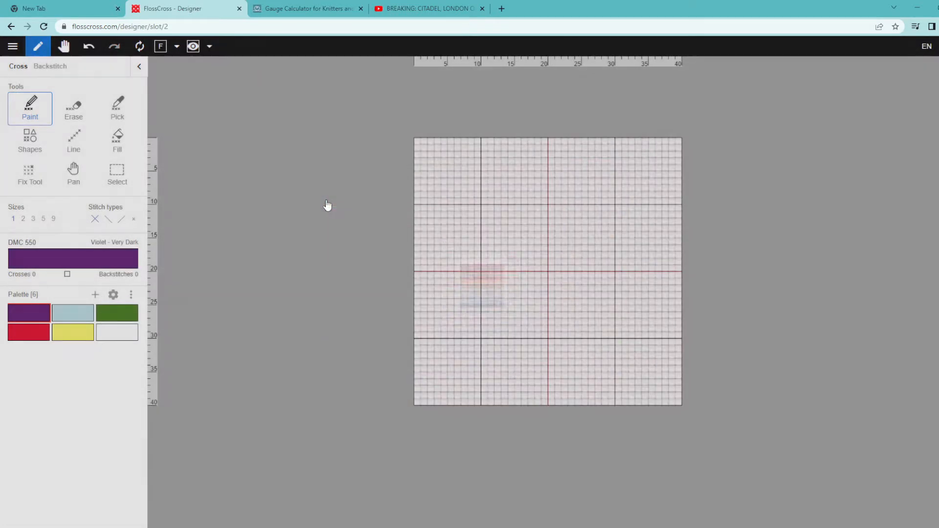
pyautogui.click(80, 314)
pyautogui.rightClick(123, 264)
pyautogui.click(156, 296)
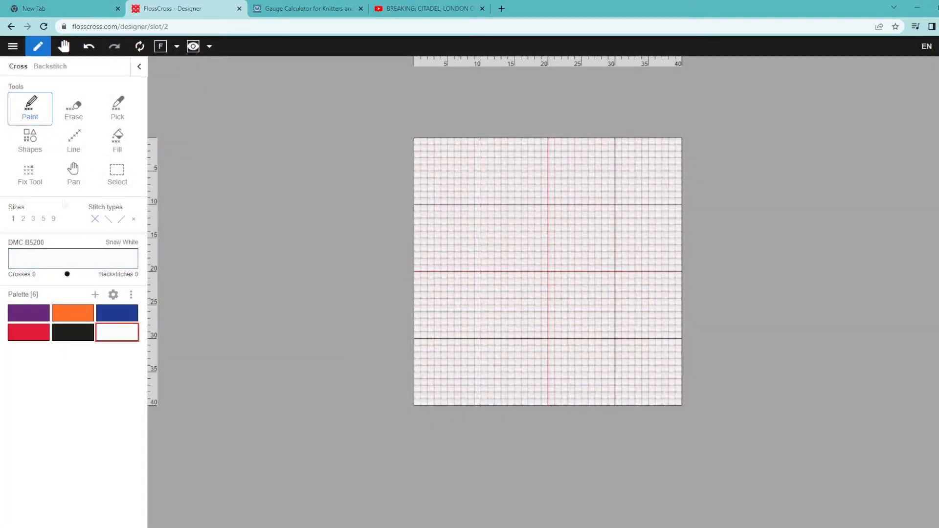
# - Fill the whole 40 by 40 canvas with DMC 550 Violet - Very Dark crosses
pyautogui.click(117, 138)
pyautogui.click(73, 332)
pyautogui.click(29, 312)
pyautogui.click(492, 277)
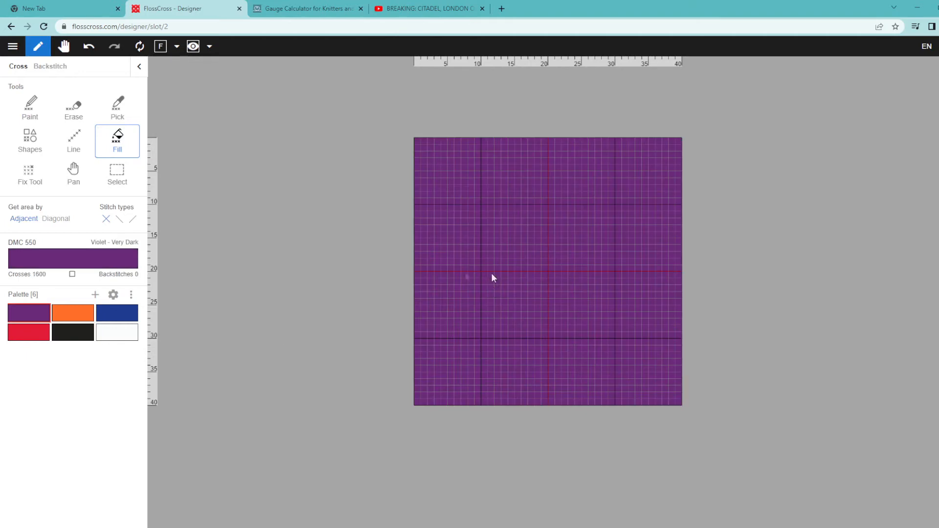
# - Paint a desert sunset over the violet, using brush size 3 for red and orange bands, plus a blue upper strip, black cactus and hills
pyautogui.click(31, 118)
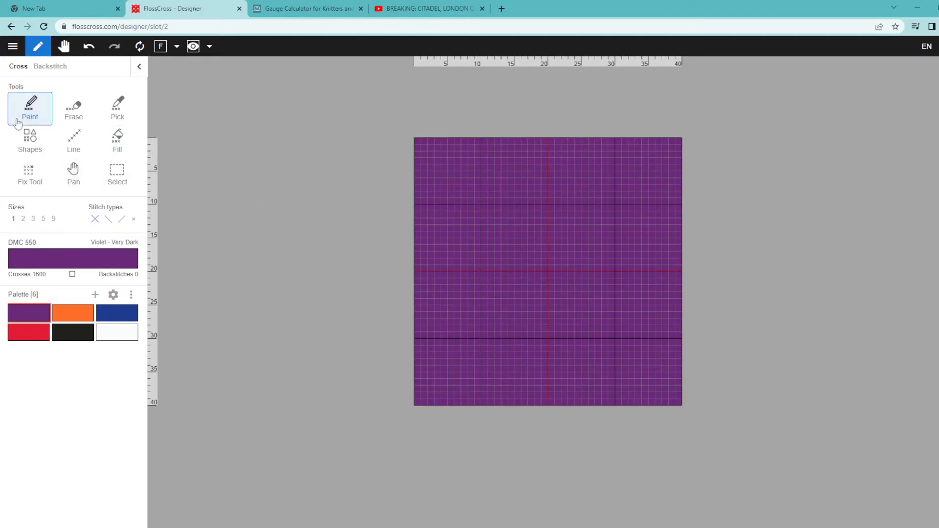
pyautogui.click(35, 219)
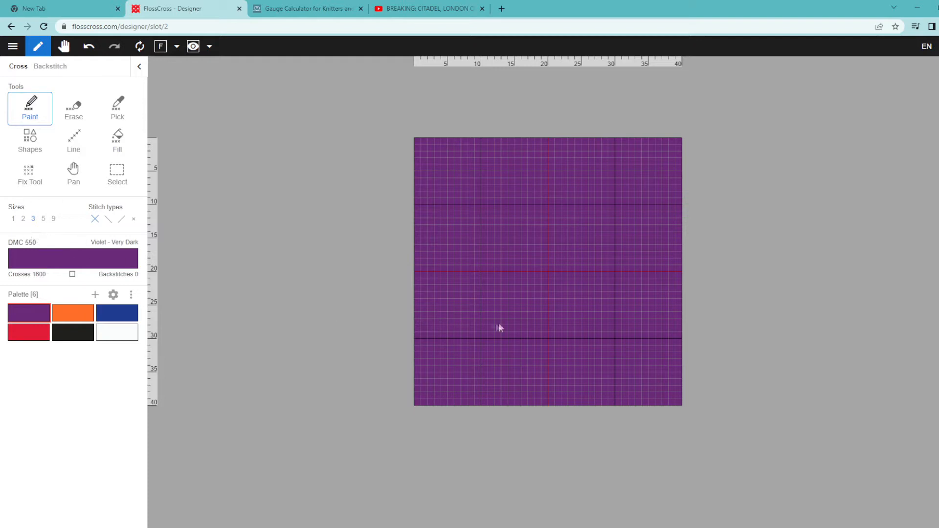
pyautogui.click(28, 332)
pyautogui.moveTo(416, 264)
pyautogui.mouseDown()
pyautogui.moveTo(665, 260)
pyautogui.moveTo(452, 271)
pyautogui.moveTo(680, 276)
pyautogui.moveTo(453, 262)
pyautogui.mouseUp()
pyautogui.click(72, 313)
pyautogui.moveTo(421, 289); pyautogui.dragTo(675, 292)
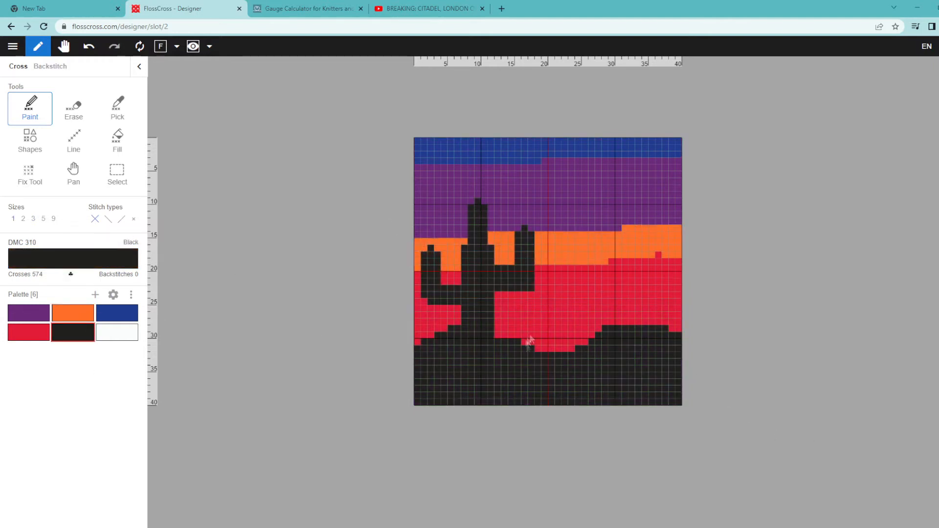
# - Replace the white swatch with DMC 445 Lemon - Light and draw a circular sun in the dip between the black hills
pyautogui.click(117, 332)
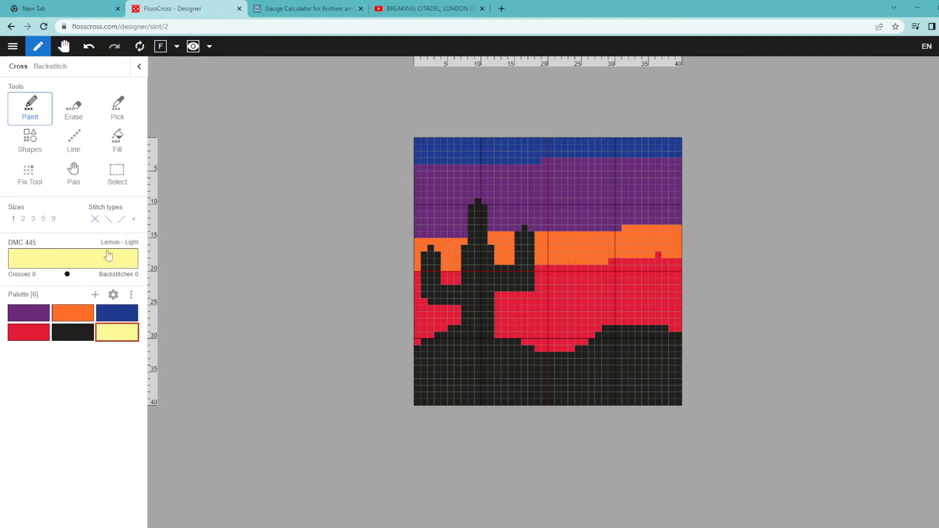
pyautogui.click(30, 141)
pyautogui.click(38, 245)
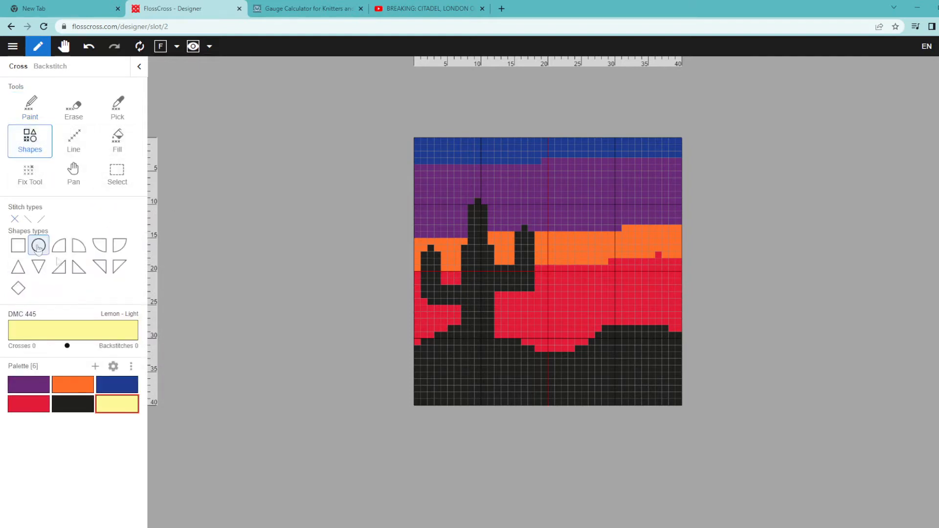
pyautogui.moveTo(544, 329)
pyautogui.mouseDown()
pyautogui.moveTo(583, 351)
pyautogui.moveTo(591, 367)
pyautogui.moveTo(593, 350)
pyautogui.moveTo(555, 373)
pyautogui.moveTo(544, 359)
pyautogui.moveTo(576, 361)
pyautogui.mouseUp()
# - Cover the sun's lower part with black stitches and add single lemon stitches to round out its sides
pyautogui.click(72, 404)
pyautogui.click(29, 106)
pyautogui.click(117, 332)
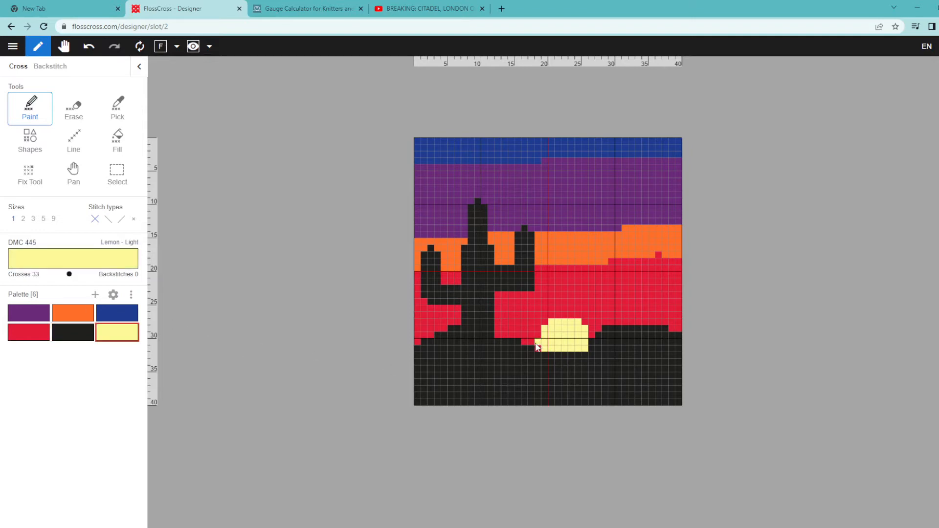
pyautogui.click(591, 335)
pyautogui.click(537, 335)
pyautogui.scroll(1, 700, 374)
pyautogui.scroll(3, 673, 365)
pyautogui.scroll(-3, 673, 362)
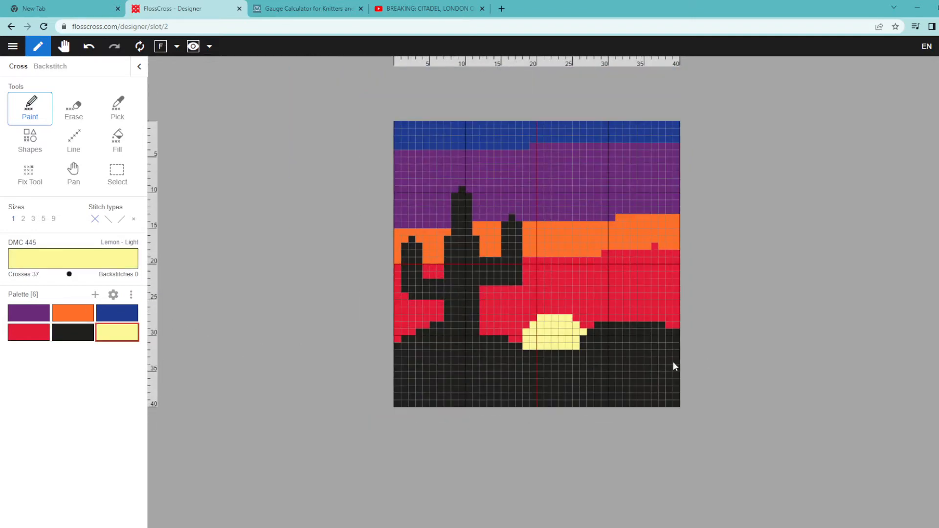
# - Set up an SVG export with color blocks shown and symbols, backstitch and centre marks hidden
pyautogui.click(13, 46)
pyautogui.moveTo(47, 183)
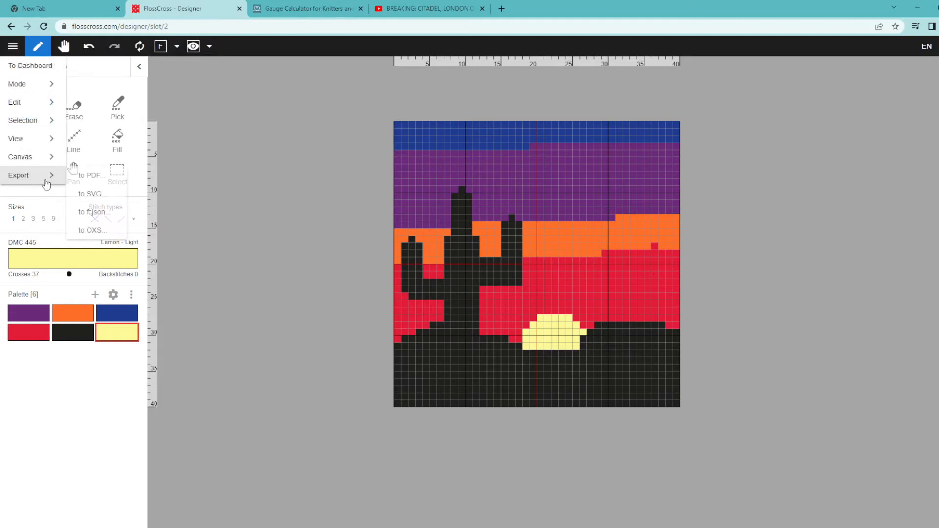
pyautogui.click(106, 195)
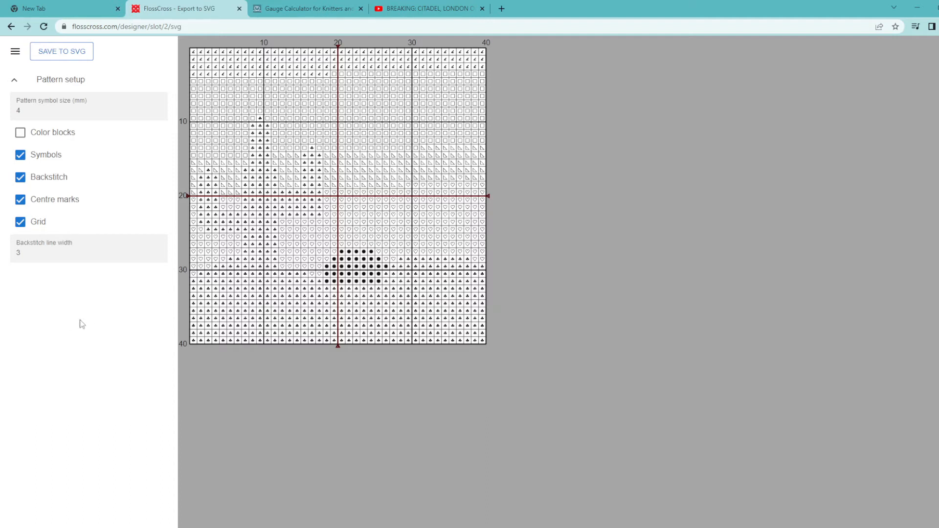
pyautogui.click(22, 200)
pyautogui.click(21, 178)
pyautogui.click(21, 155)
pyautogui.click(22, 133)
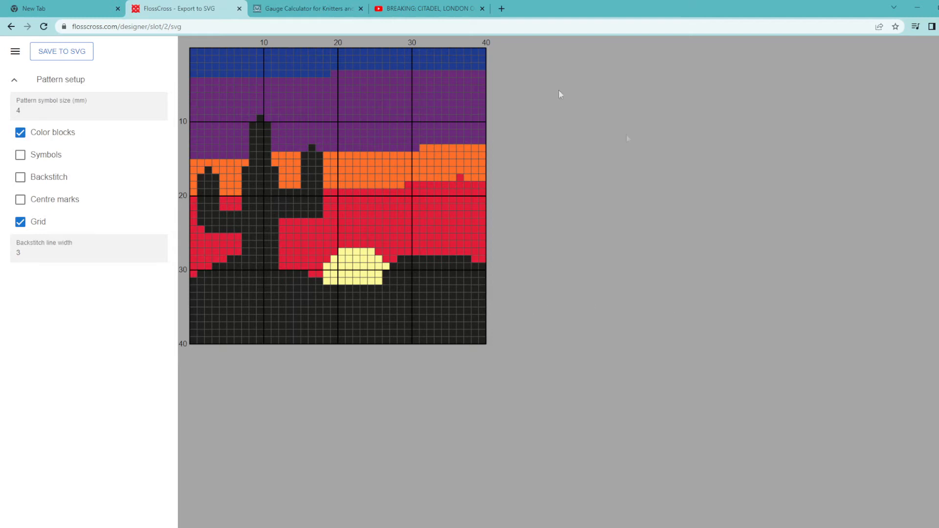
# - Save the pattern as an SVG file named arizona_sunset_grid
pyautogui.click(15, 51)
pyautogui.click(62, 59)
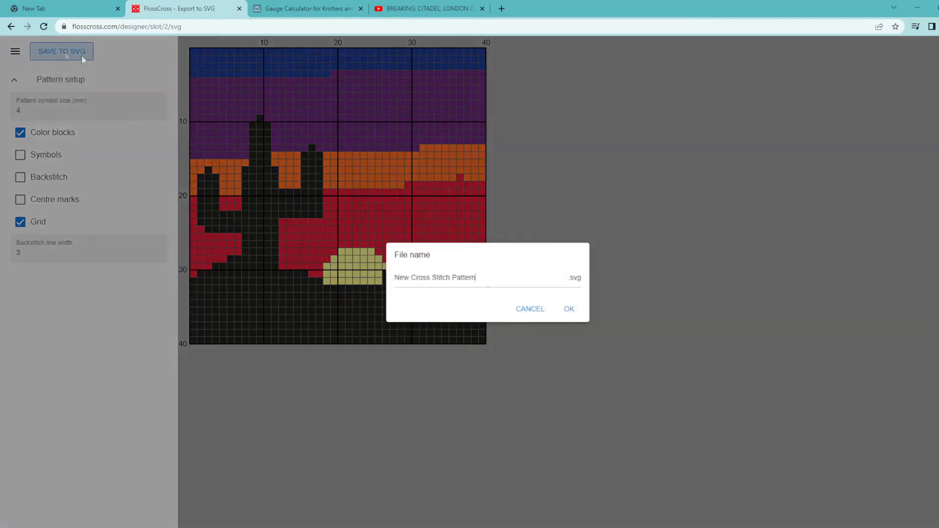
pyautogui.moveTo(476, 277); pyautogui.dragTo(222, 278)
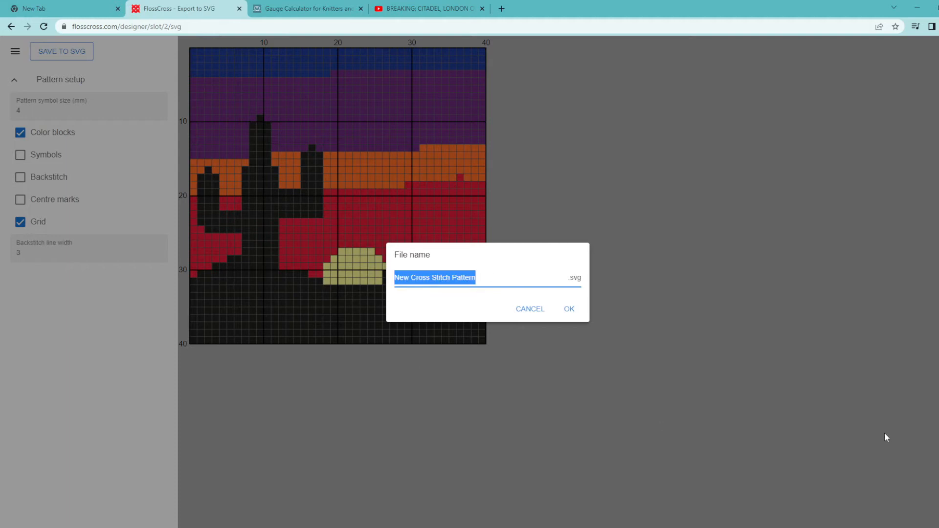
pyautogui.write('arizona_sunset_grid')
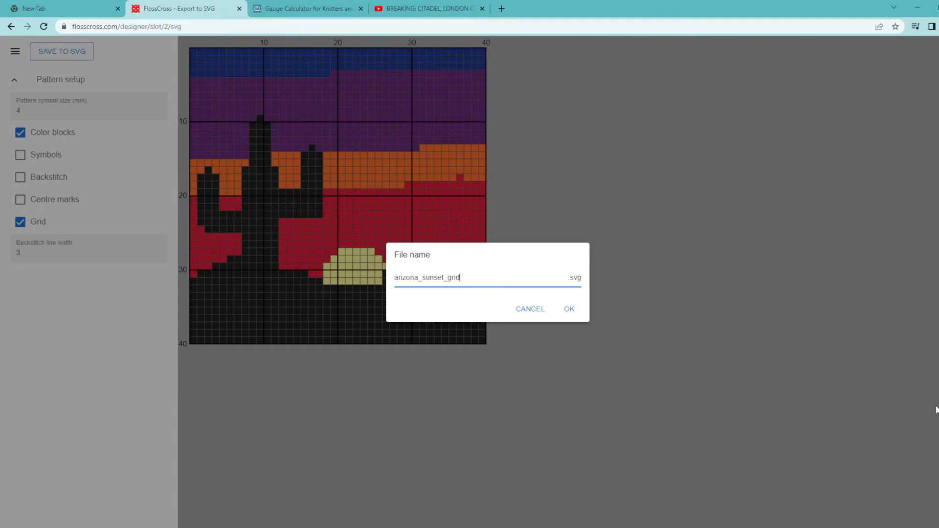
pyautogui.press('Return')
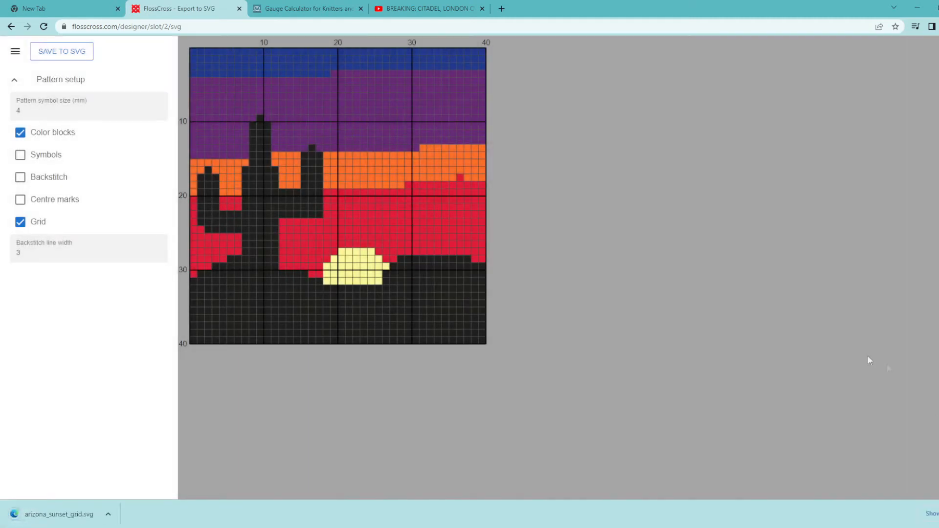
# - Show the downloaded arizona_sunset_grid.svg in its folder and open it for viewing
pyautogui.click(108, 513)
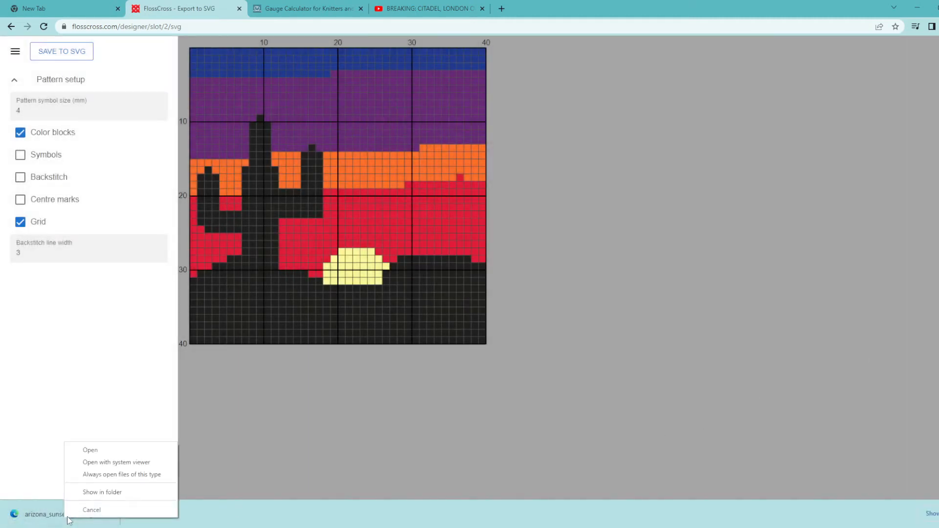
pyautogui.click(120, 492)
pyautogui.doubleClick(375, 223)
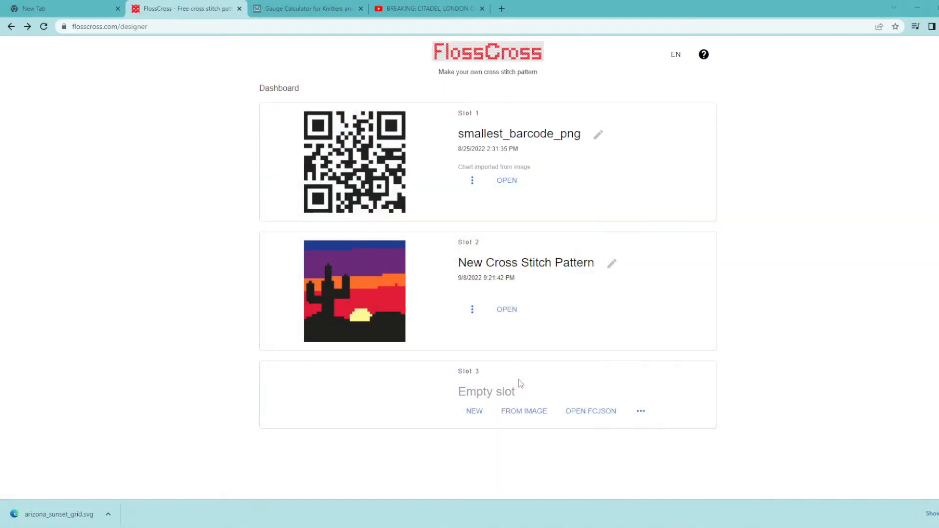
# - Create a chart from an image in empty slot 3, using the Spotify code picture from Downloads, and accept its crop
pyautogui.click(524, 411)
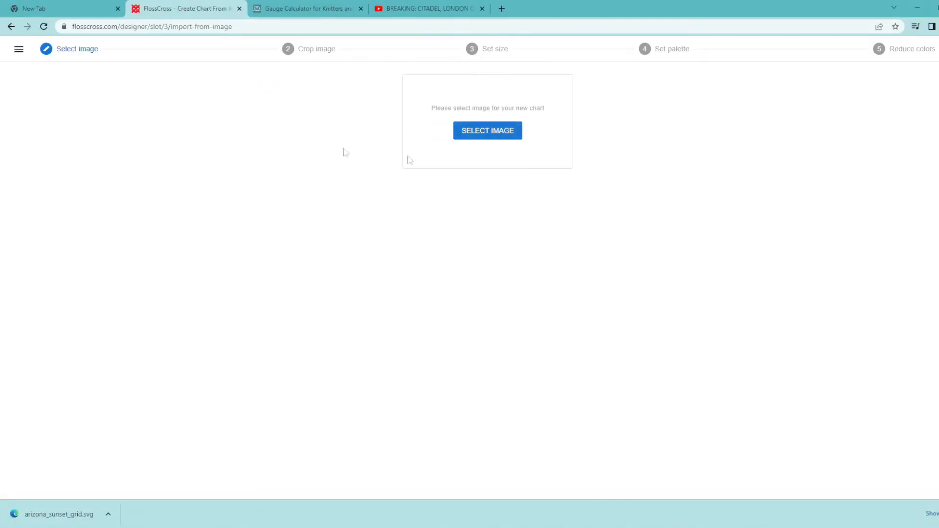
pyautogui.click(470, 130)
pyautogui.scroll(-3, 377, 183)
pyautogui.scroll(-3, 377, 183)
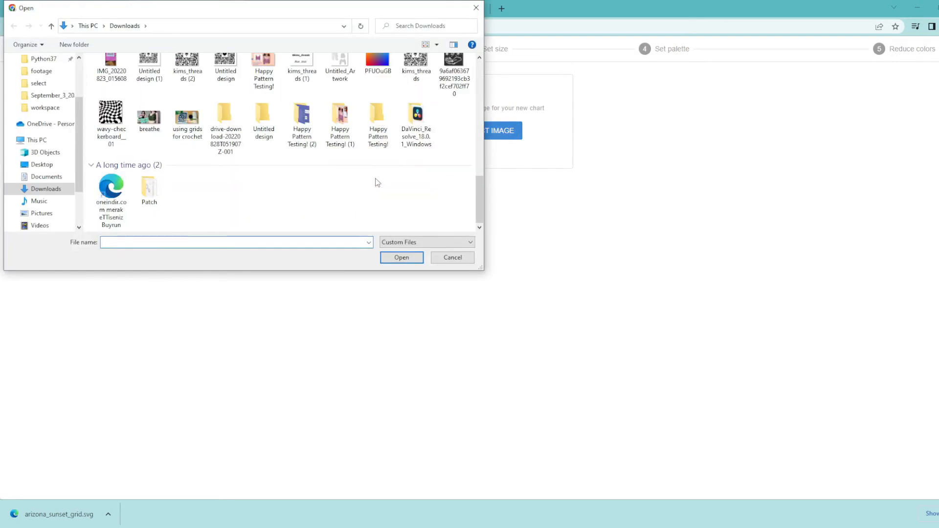
pyautogui.scroll(2, 361, 166)
pyautogui.scroll(2, 363, 164)
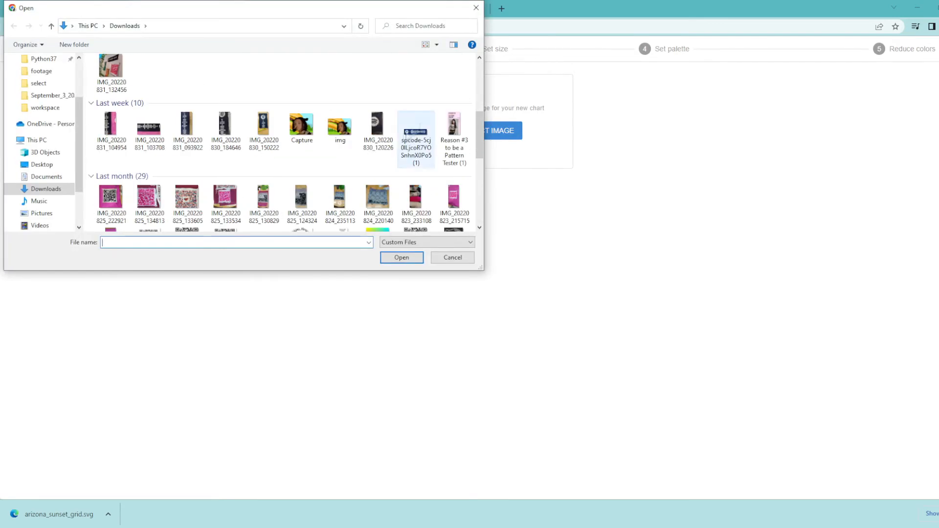
pyautogui.doubleClick(415, 140)
pyautogui.click(25, 179)
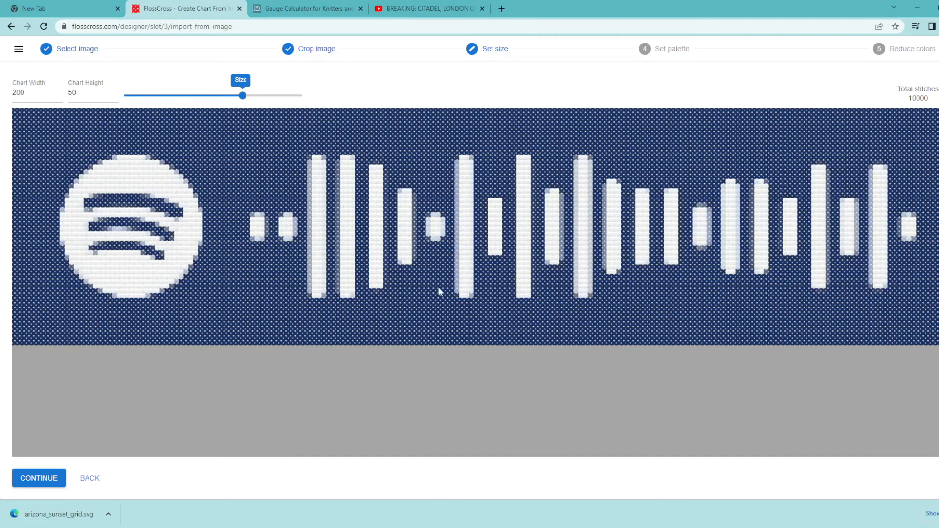
# - Set the chart width to 100 stitches and proceed to the palette settings
pyautogui.doubleClick(18, 93)
pyautogui.write('100')
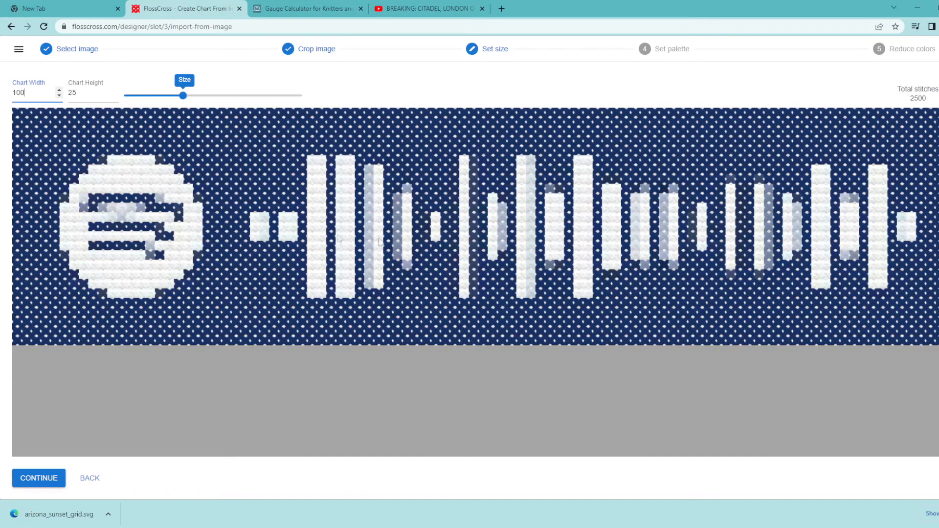
pyautogui.click(39, 478)
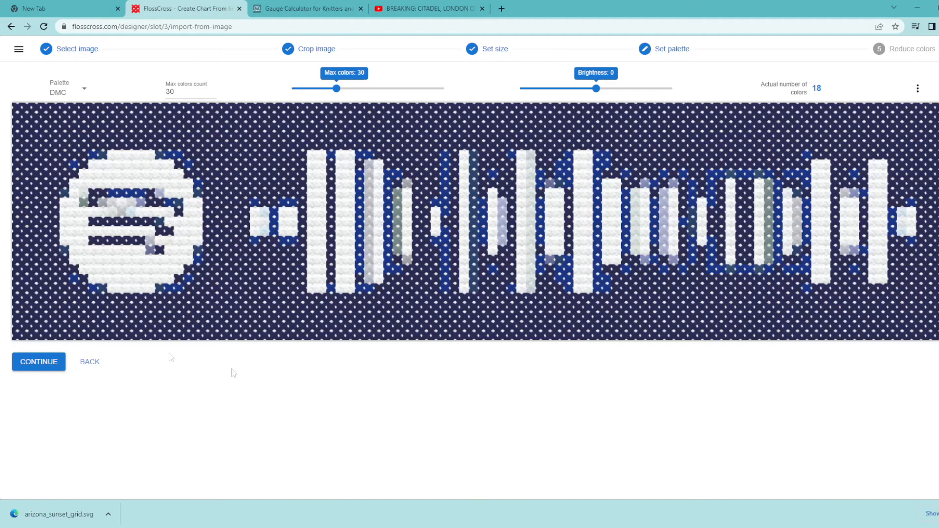
# - Limit the imported Spotify code chart to a maximum of 2 colors and finish creating it
pyautogui.moveTo(210, 92); pyautogui.dragTo(127, 93)
pyautogui.write('2')
pyautogui.click(394, 424)
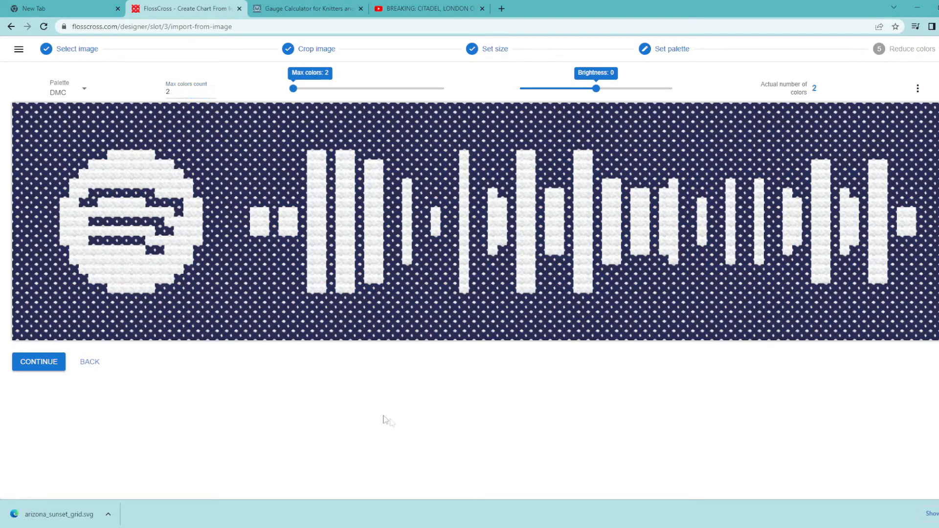
pyautogui.click(47, 366)
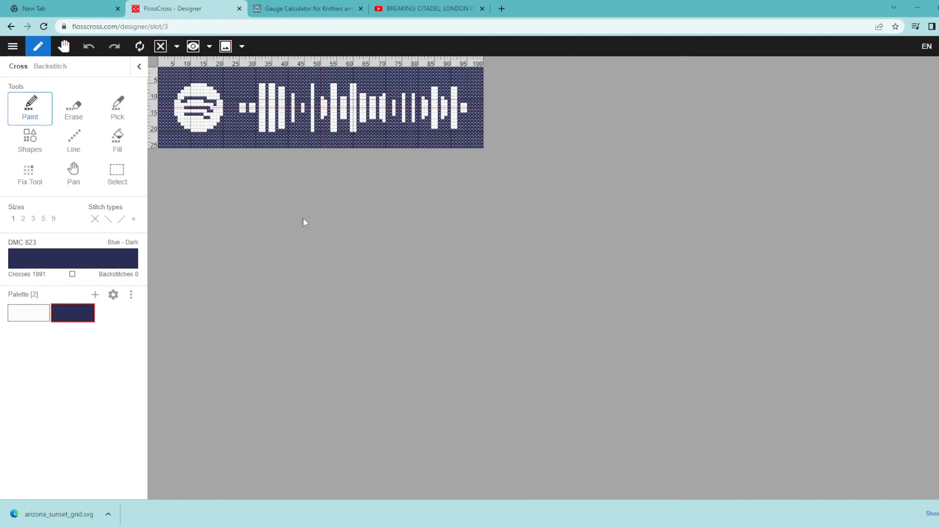
pyautogui.scroll(-2, 896, 413)
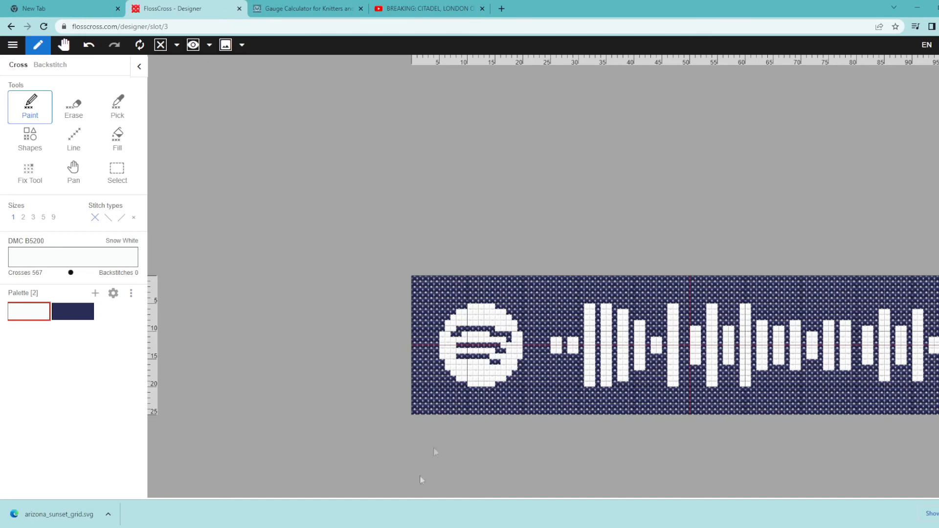
pyautogui.moveTo(618, 317); pyautogui.dragTo(457, 275)
pyautogui.scroll(-2, 514, 281)
pyautogui.scroll(3, 514, 281)
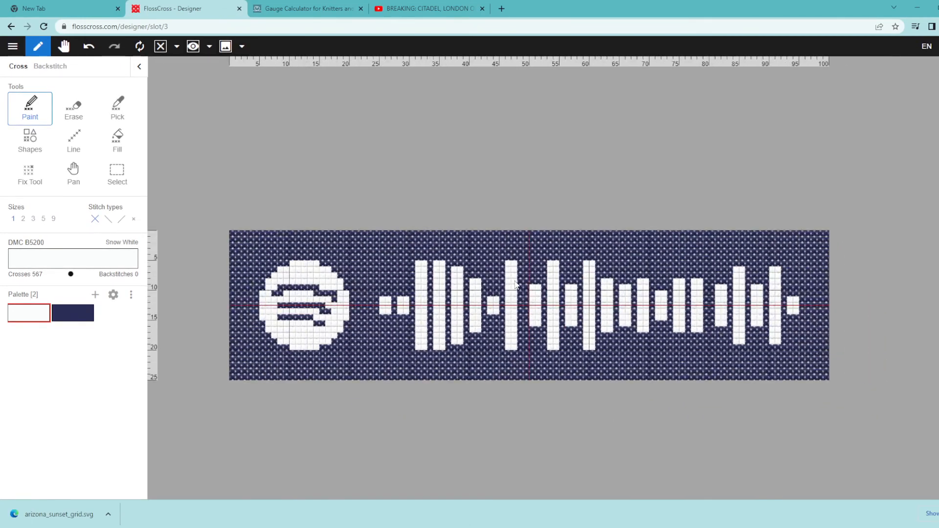
pyautogui.moveTo(294, 234); pyautogui.dragTo(314, 214)
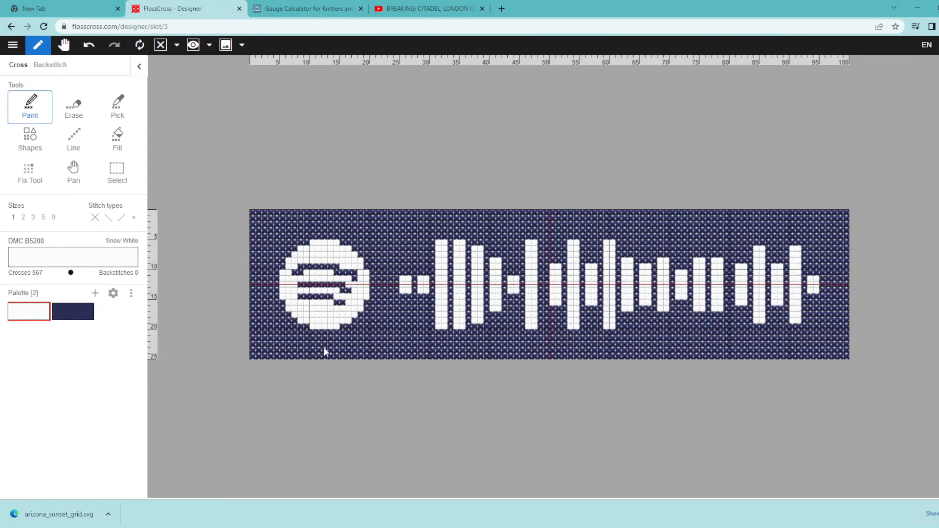
# - Set up an SVG export of the Spotify code chart with color blocks and grid on, and symbols, backstitch and centre marks off
pyautogui.click(13, 45)
pyautogui.moveTo(44, 174)
pyautogui.click(109, 193)
pyautogui.click(20, 155)
pyautogui.click(20, 177)
pyautogui.click(20, 199)
pyautogui.click(20, 132)
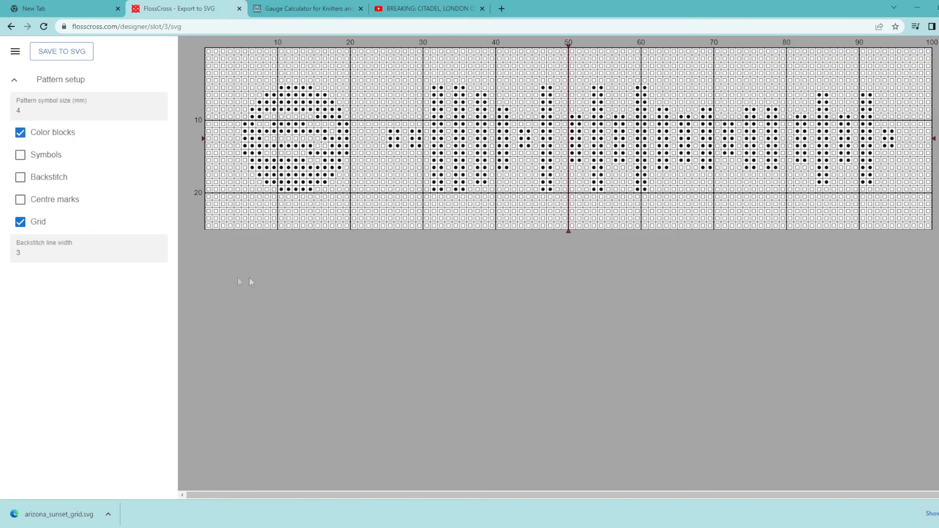
# - Save the pattern as an SVG file named spotify_code and show the downloaded file in its folder
pyautogui.click(62, 51)
pyautogui.write('spotify_code')
pyautogui.press('Return')
pyautogui.rightClick(67, 520)
pyautogui.click(132, 495)
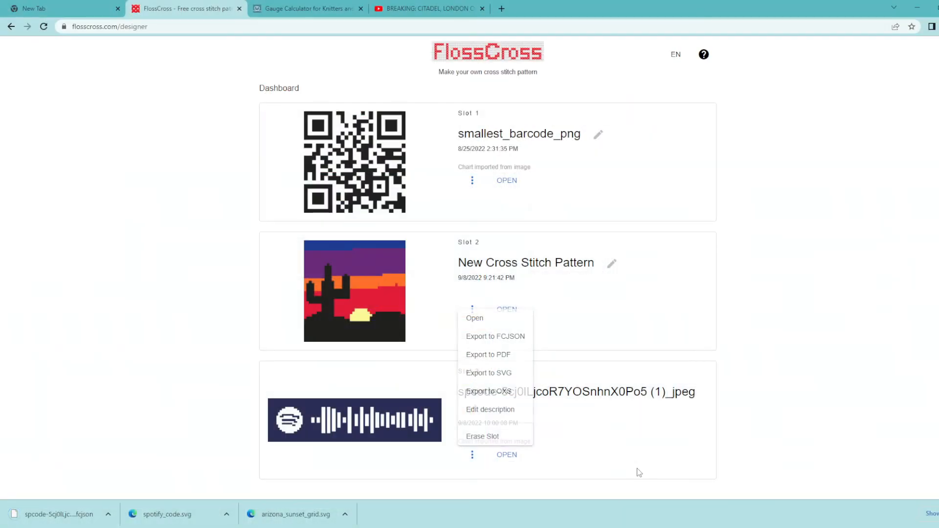
# - Export the New Cross Stitch Pattern in slot 2 as an FCJSON file
pyautogui.click(637, 468)
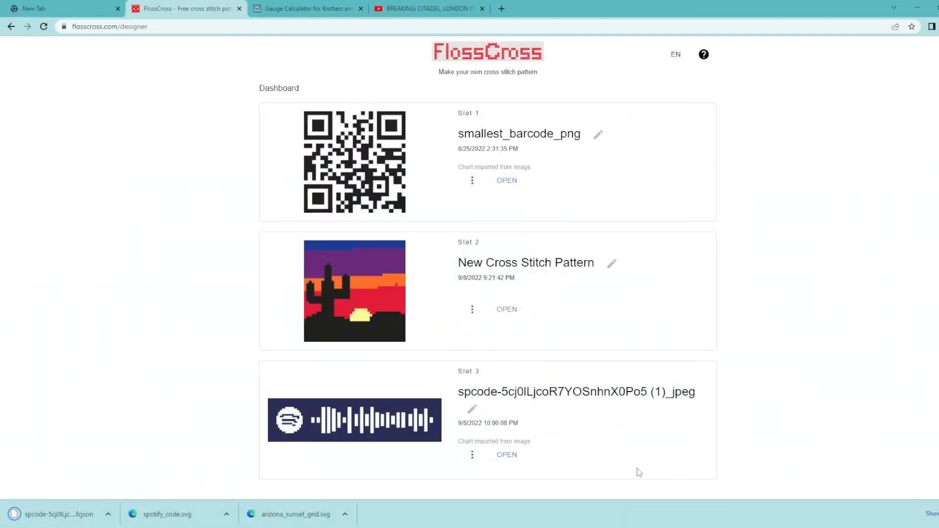
pyautogui.click(472, 309)
pyautogui.click(495, 346)
pyautogui.click(568, 294)
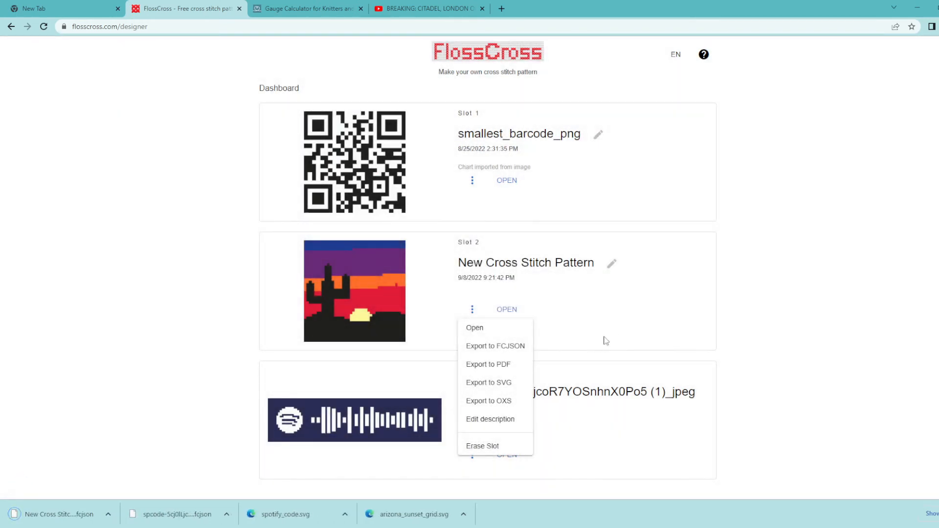
pyautogui.click(670, 473)
# - Erase the sunset pattern from slot 2, confirming the erase
pyautogui.click(472, 309)
pyautogui.click(499, 446)
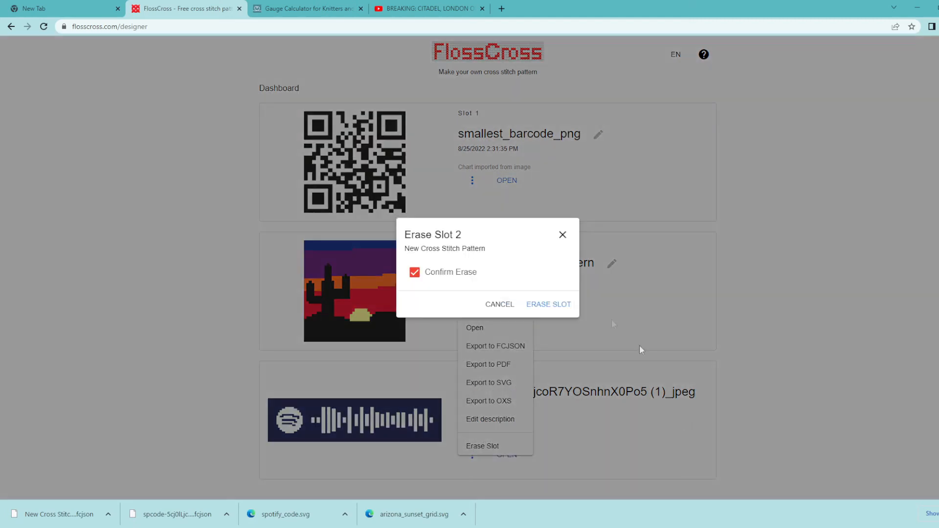
pyautogui.click(562, 305)
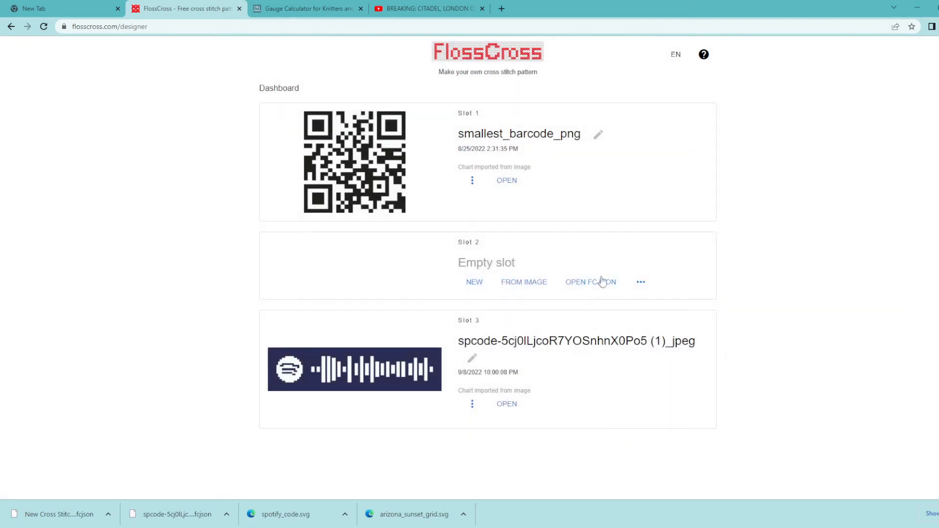
# - Load New Cross Stitch Pattern (1).fcjson from Downloads into the empty slot 2
pyautogui.click(602, 287)
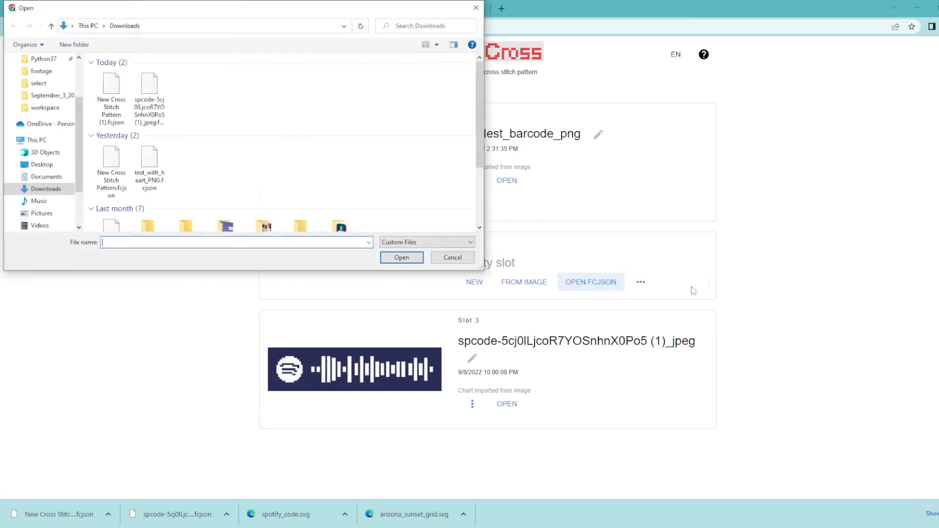
pyautogui.click(111, 97)
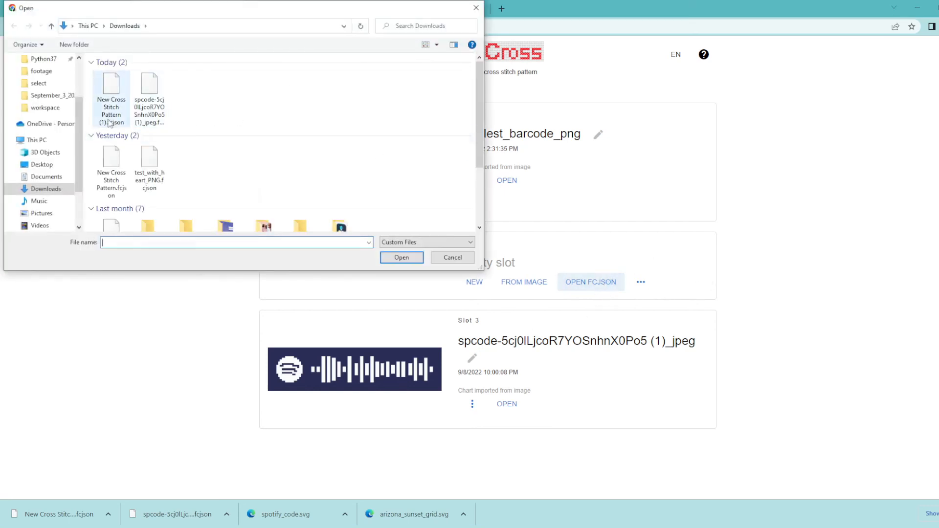
pyautogui.click(402, 257)
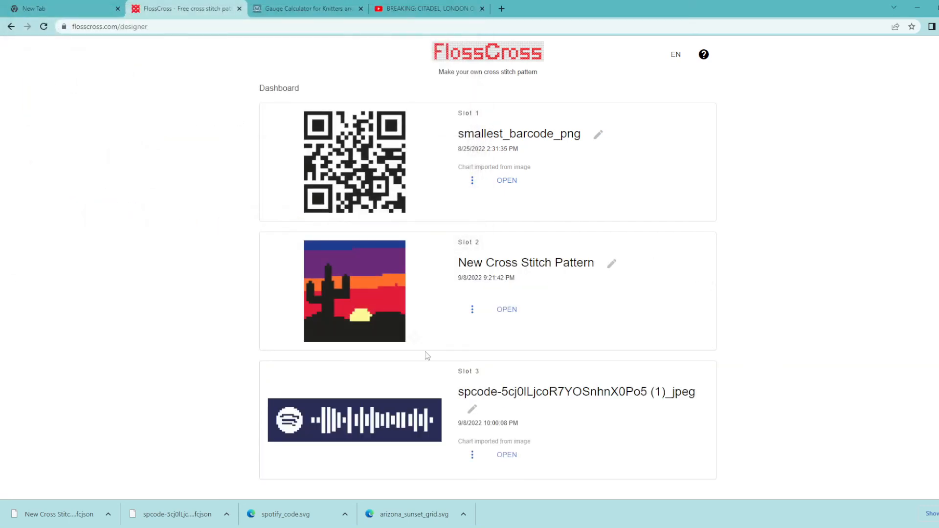
# - Open the reloaded sunset pattern from slot 2 in the designer
pyautogui.click(379, 305)
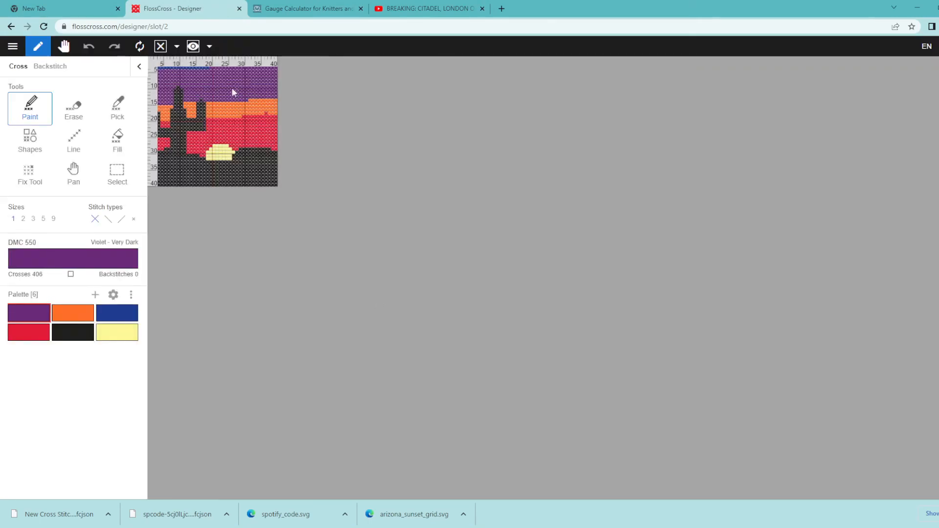
pyautogui.scroll(3, 222, 83)
pyautogui.scroll(4, 223, 84)
pyautogui.moveTo(417, 177); pyautogui.dragTo(656, 270)
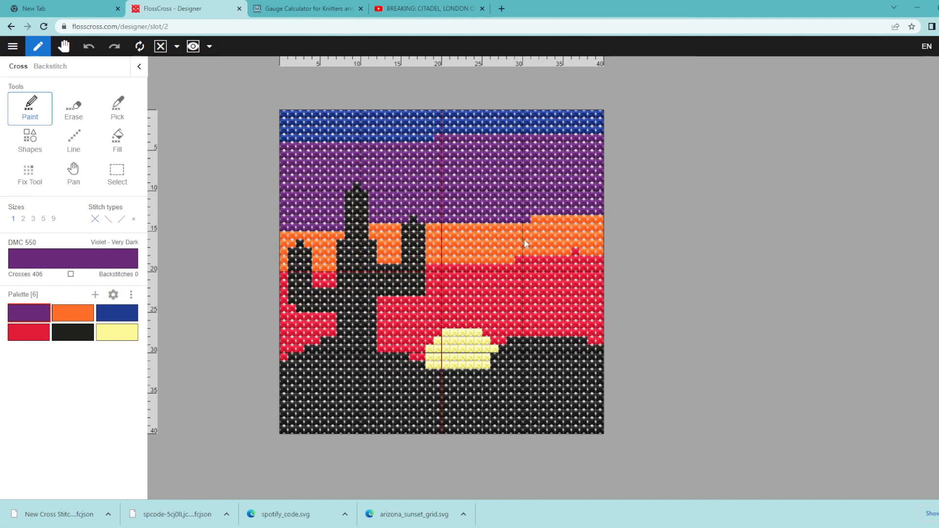
# - Display the sunset chart's stitches as solid filled squares and return to the dashboard
pyautogui.click(176, 46)
pyautogui.click(166, 139)
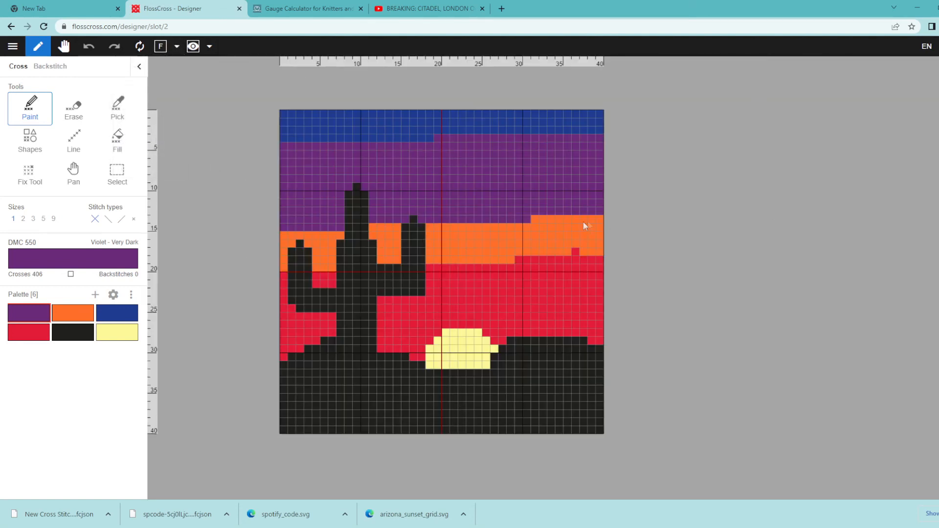
pyautogui.click(10, 29)
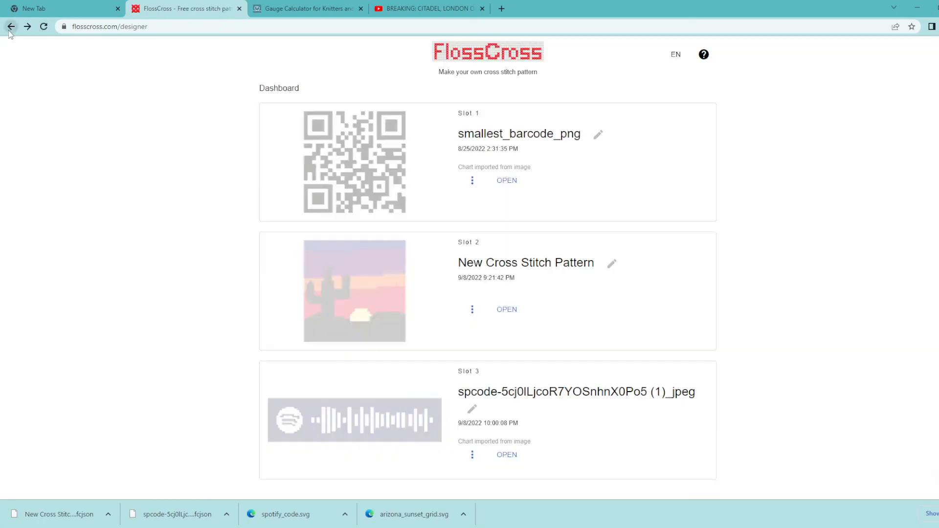